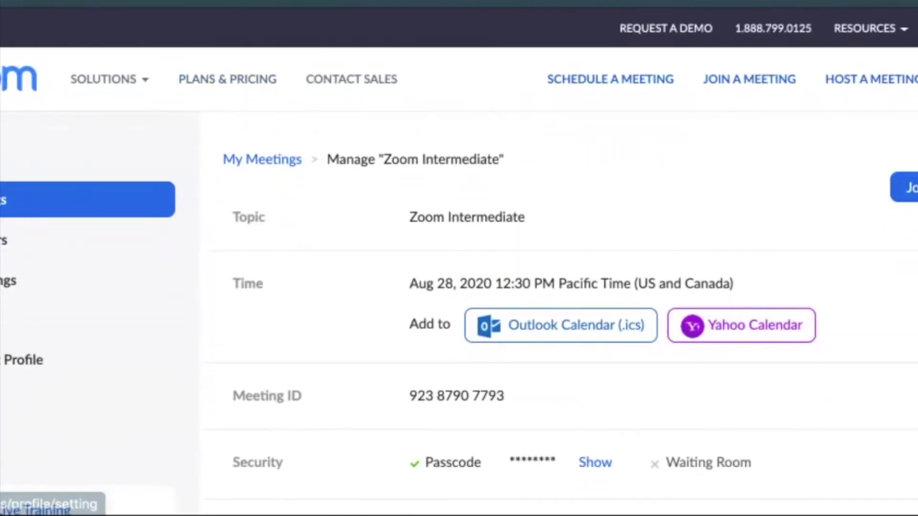
- Open the account's meeting settings and review the Waiting Room setting and its options in the Security section
left_click(4, 320)
scroll(459, 258, "down", 2)
scroll(459, 306, "up", 10)
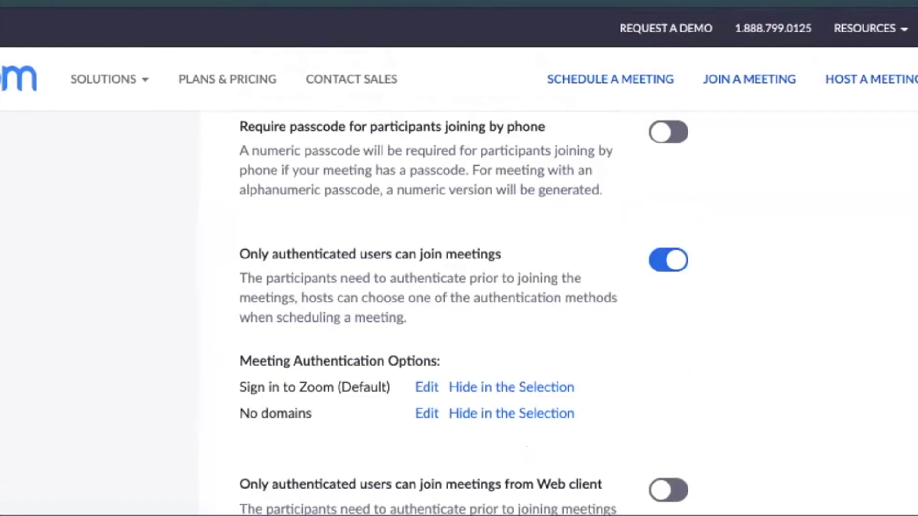
scroll(459, 306, "up", 8)
scroll(459, 306, "down", 2)
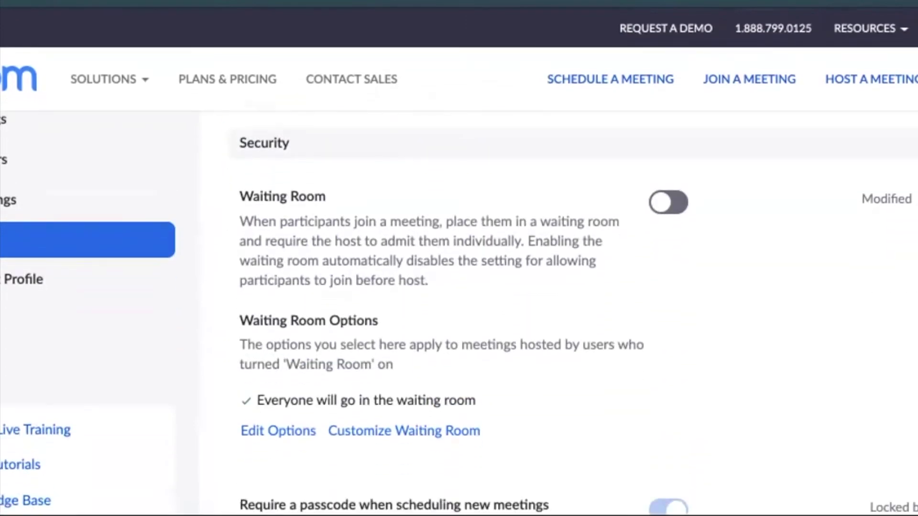
scroll(459, 315, "up", 1)
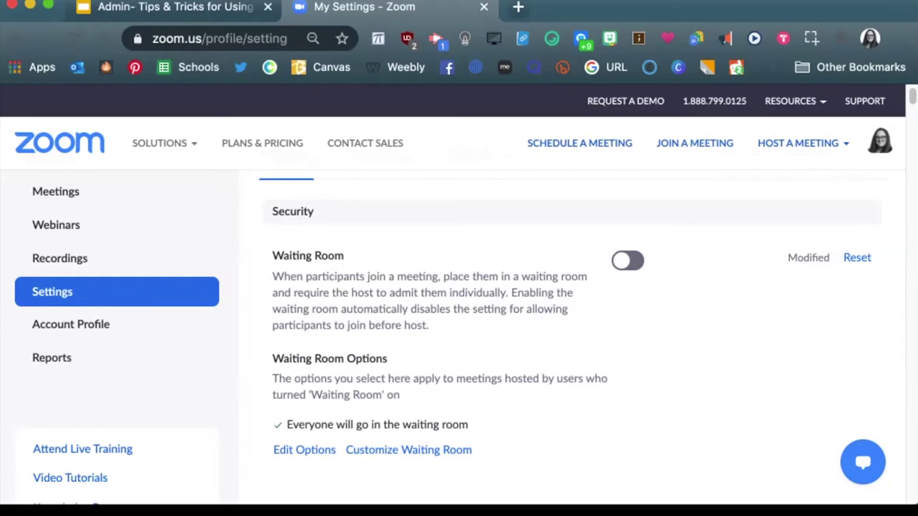
scroll(459, 310, "up", 2)
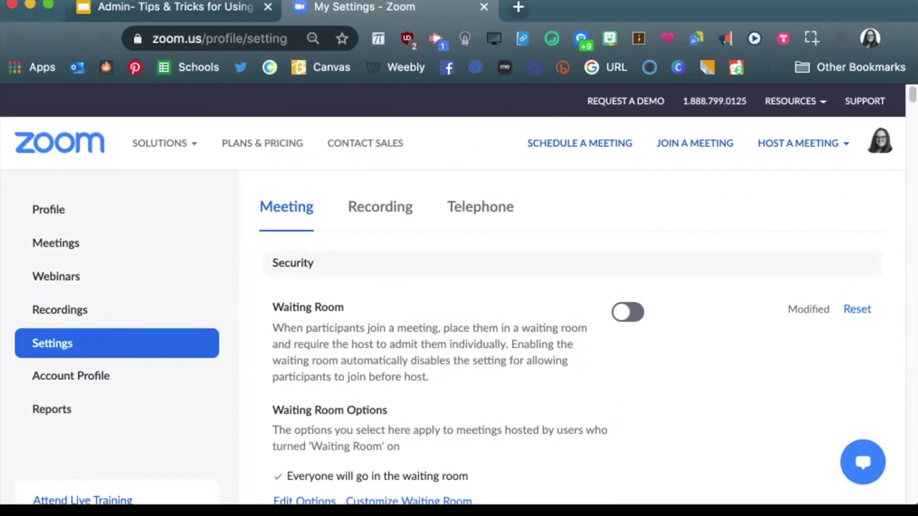
scroll(459, 334, "down", 1)
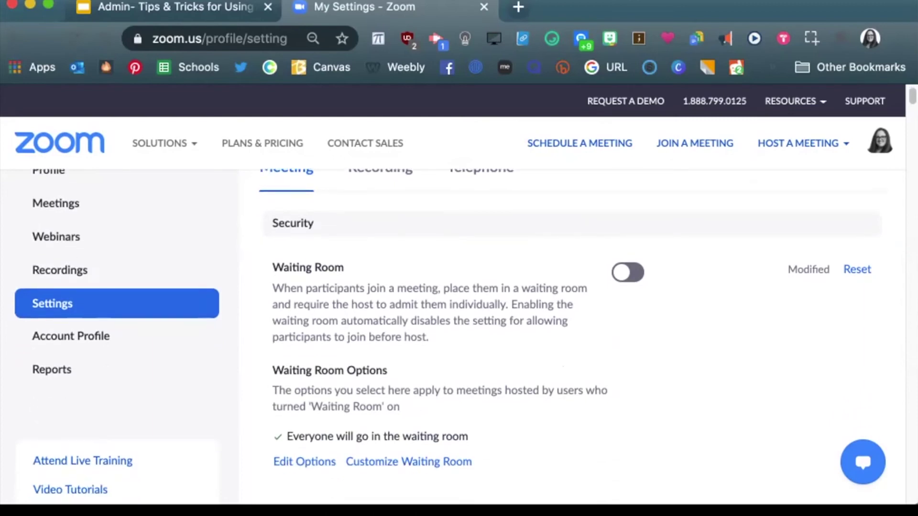
scroll(447, 331, "down", 1)
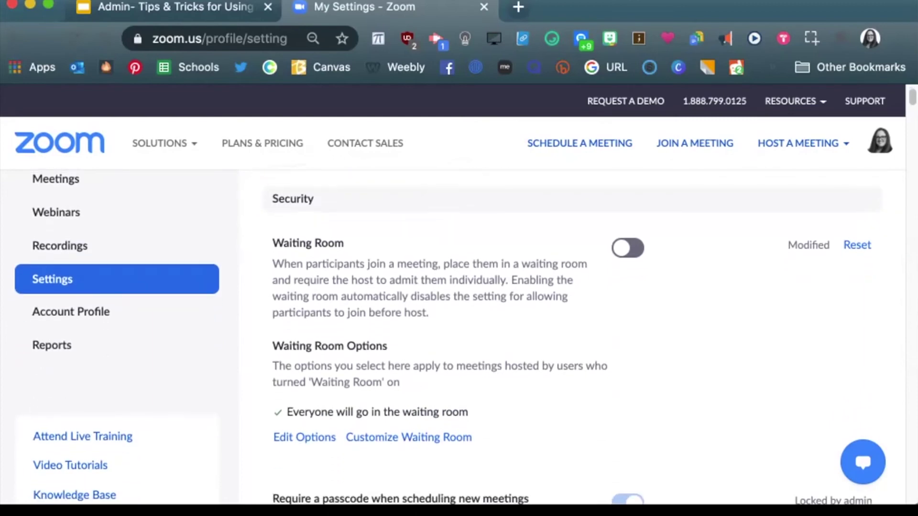
scroll(446, 336, "down", 1)
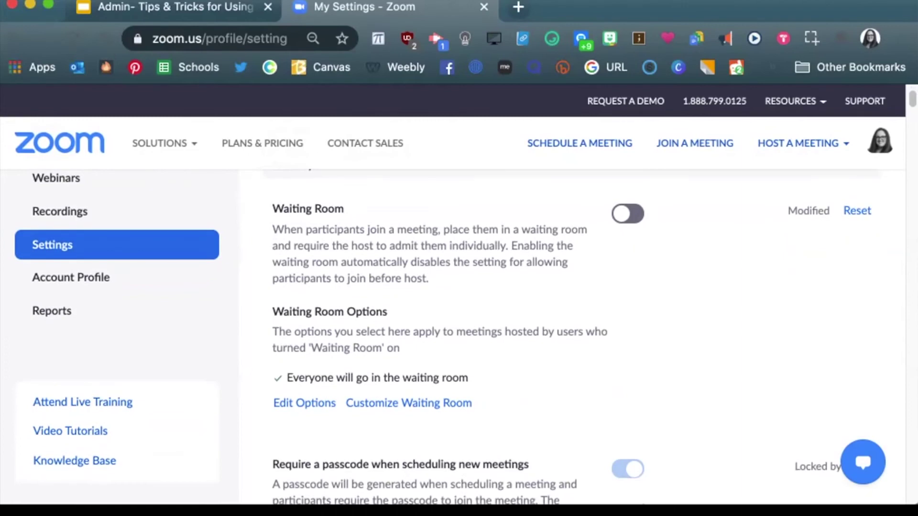
scroll(459, 335, "down", 1)
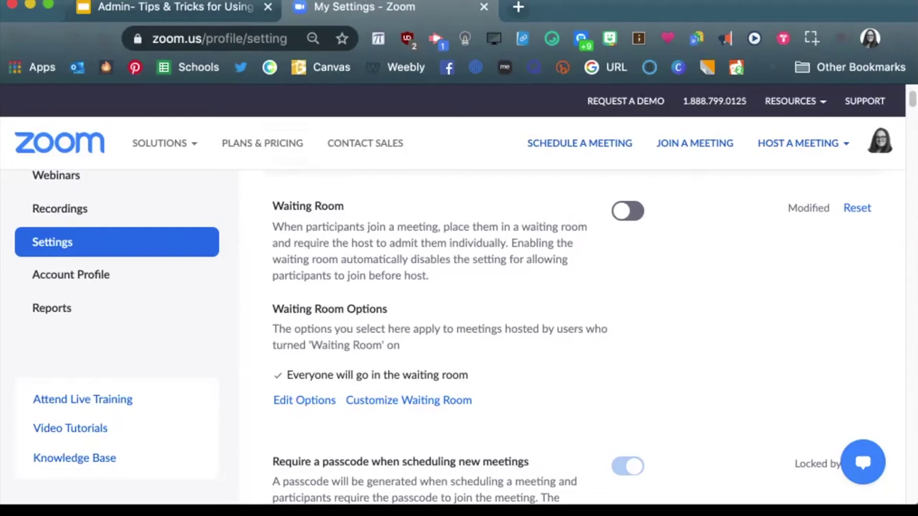
- Review the Security settings for meeting passcodes, passcode embedding in invite links, phone participants and authenticated users
scroll(459, 334, "down", 6)
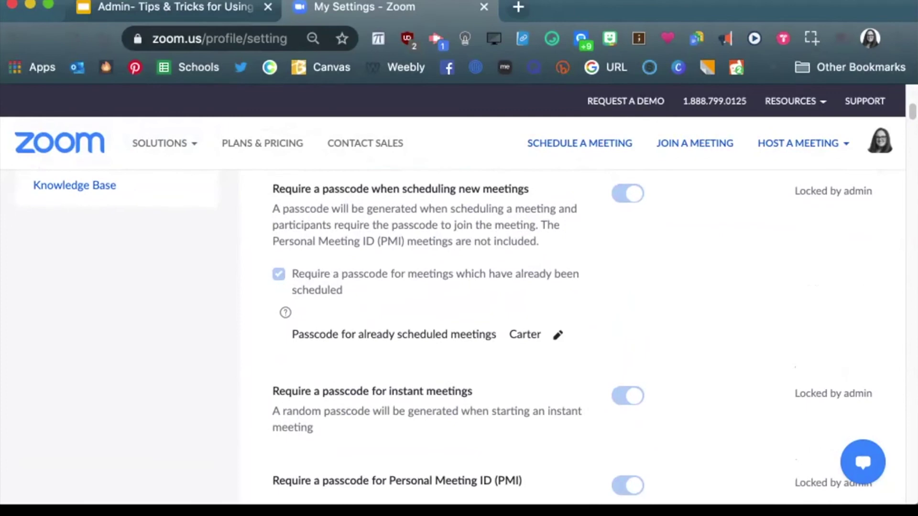
scroll(458, 334, "down", 3)
scroll(459, 335, "down", 2)
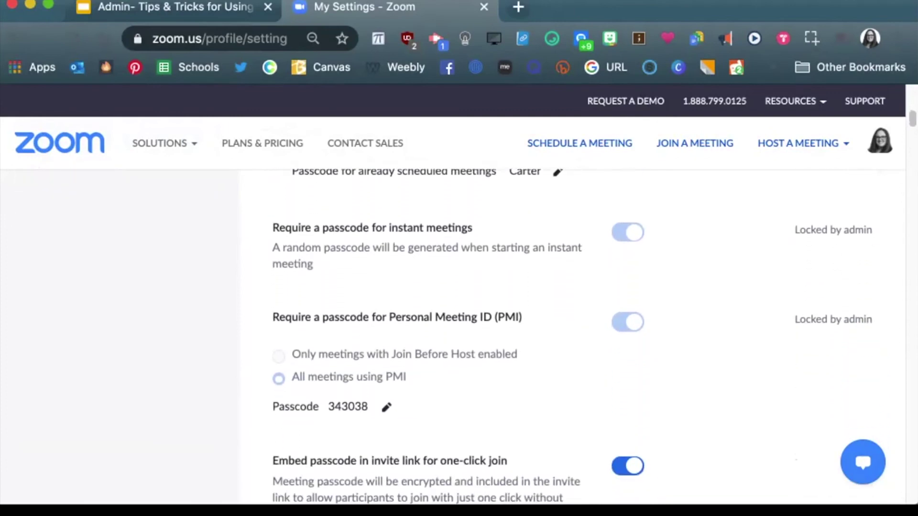
scroll(459, 335, "down", 1)
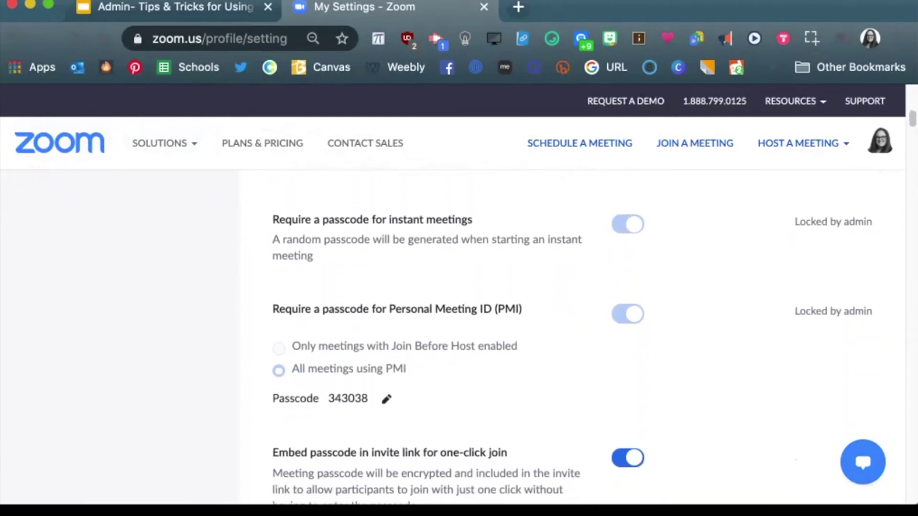
scroll(459, 335, "down", 6)
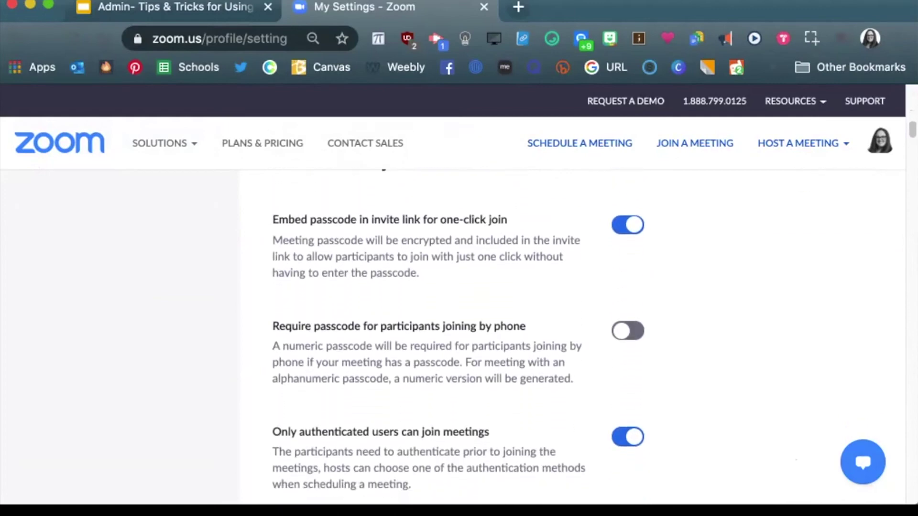
scroll(458, 335, "down", 5)
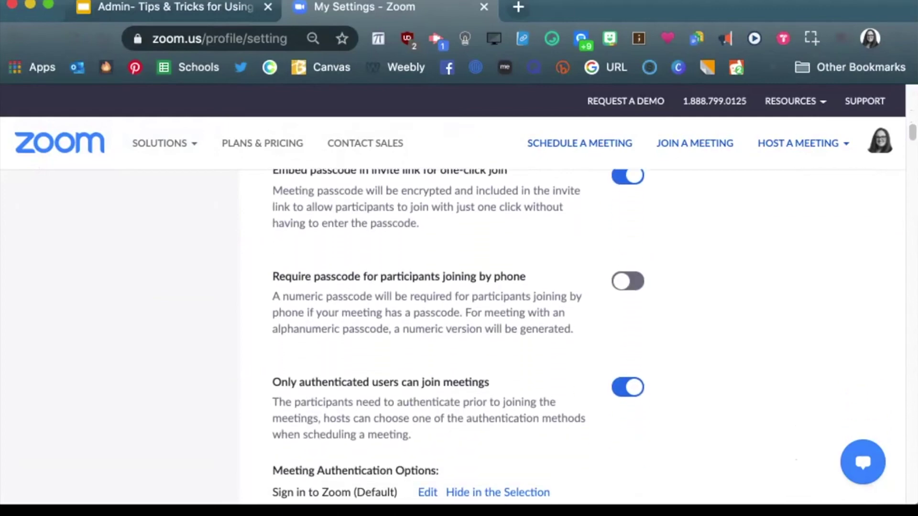
scroll(459, 335, "down", 7)
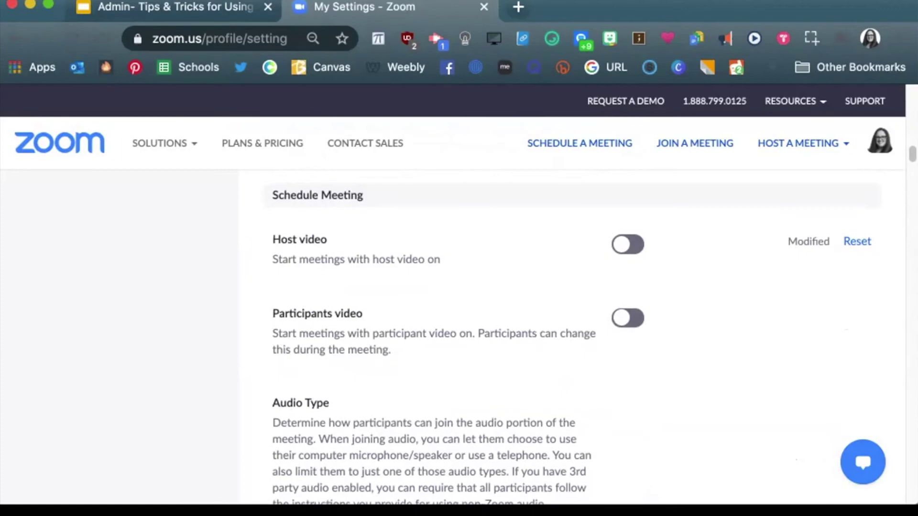
- Review the Schedule Meeting settings for host and participant video, audio type, join before host, Personal Meeting ID and muting upon entry
scroll(459, 335, "down", 2)
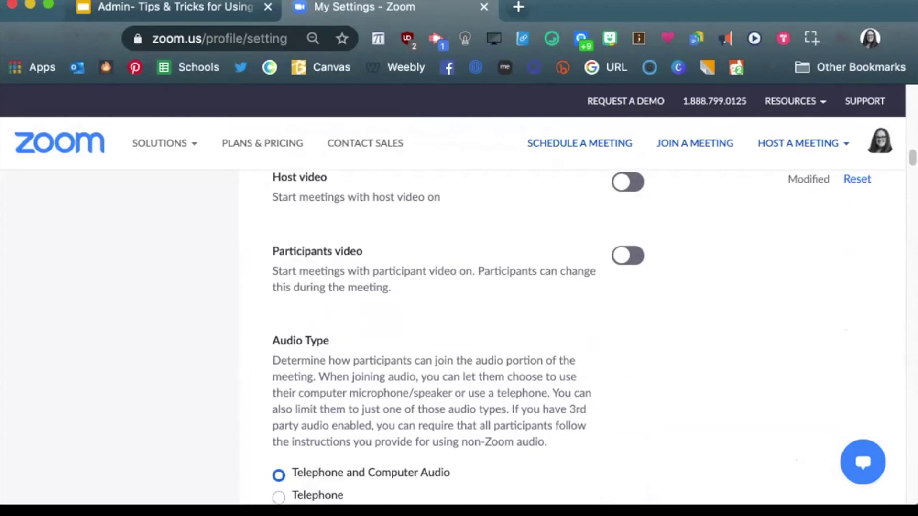
scroll(459, 335, "down", 1)
scroll(571, 339, "down", 8)
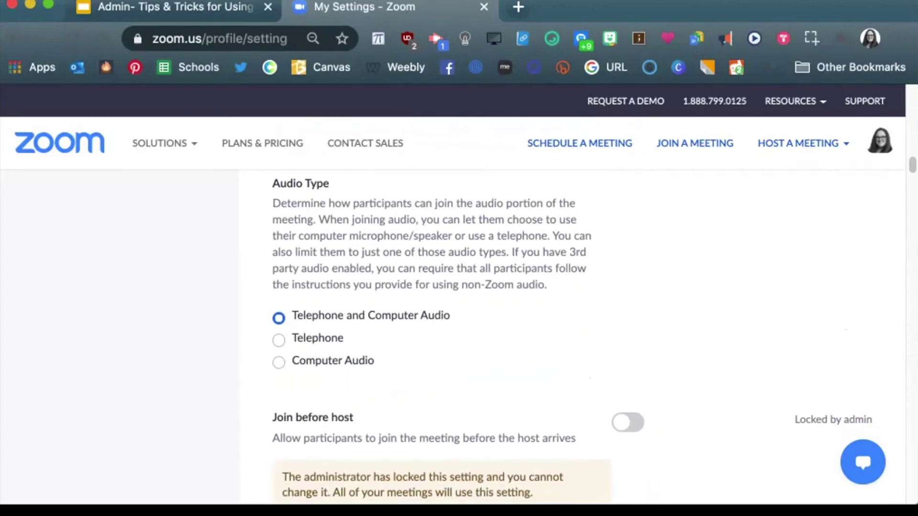
scroll(459, 335, "down", 2)
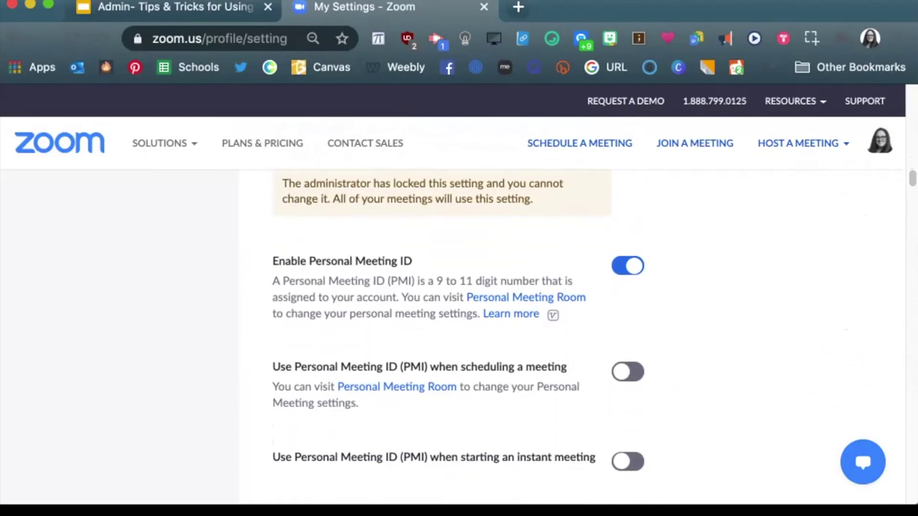
scroll(459, 334, "up", 2)
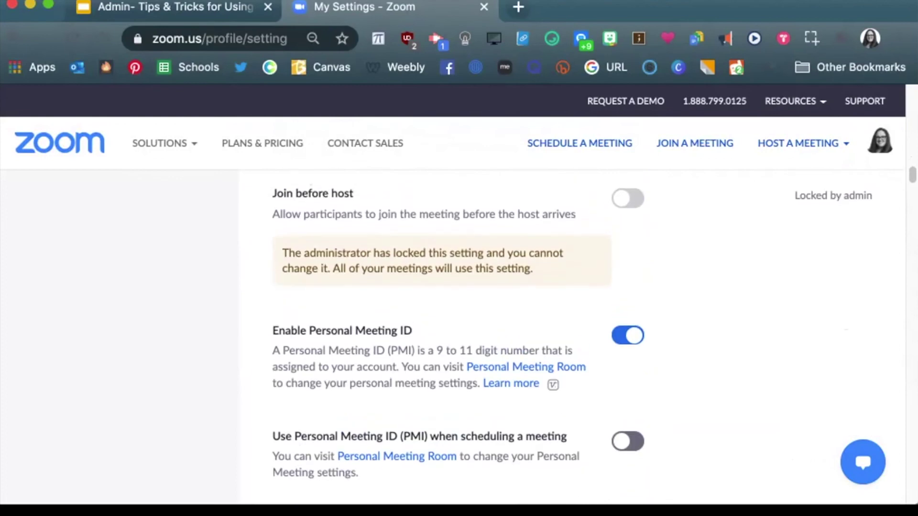
scroll(459, 334, "down", 1)
scroll(459, 334, "up", 1)
scroll(579, 338, "down", 5)
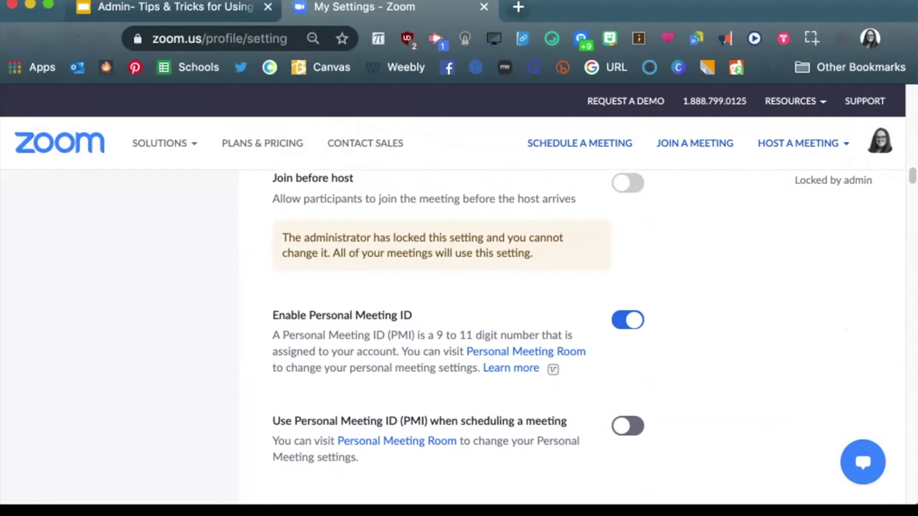
scroll(578, 337, "down", 5)
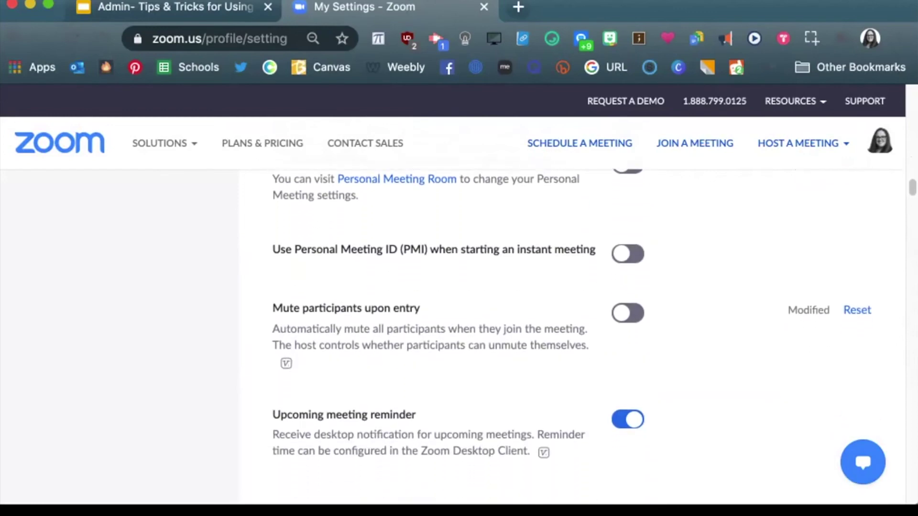
- Review the In Meeting (Basic) settings for chat, private chat, auto saving chats, sound notifications, file transfer and feedback
scroll(579, 338, "down", 3)
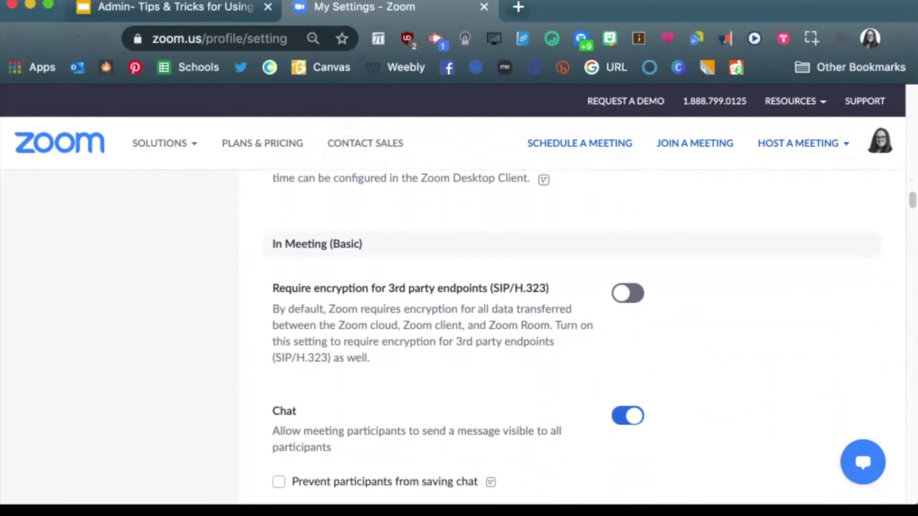
scroll(578, 337, "down", 2)
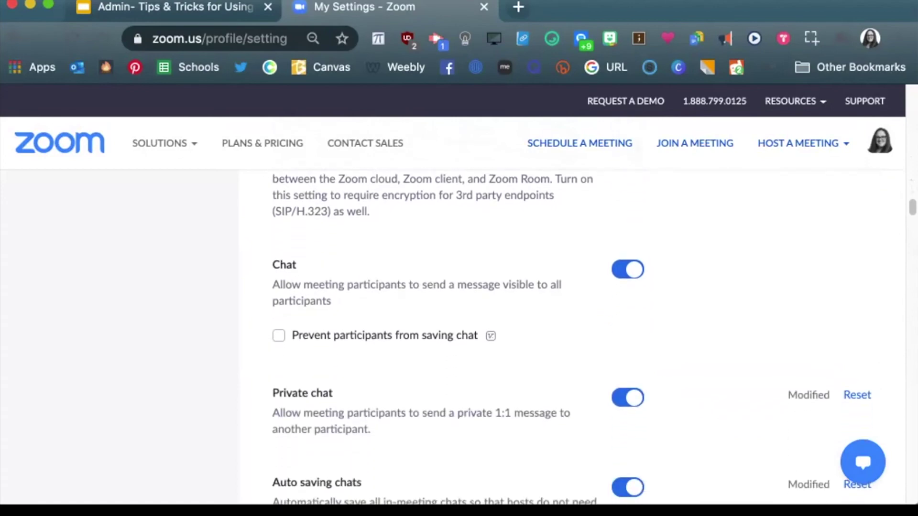
scroll(578, 337, "down", 3)
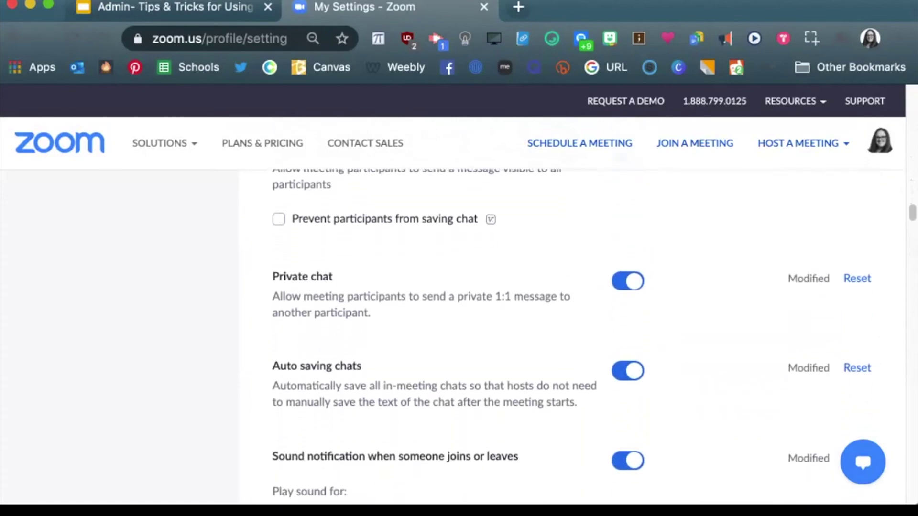
scroll(571, 333, "down", 1)
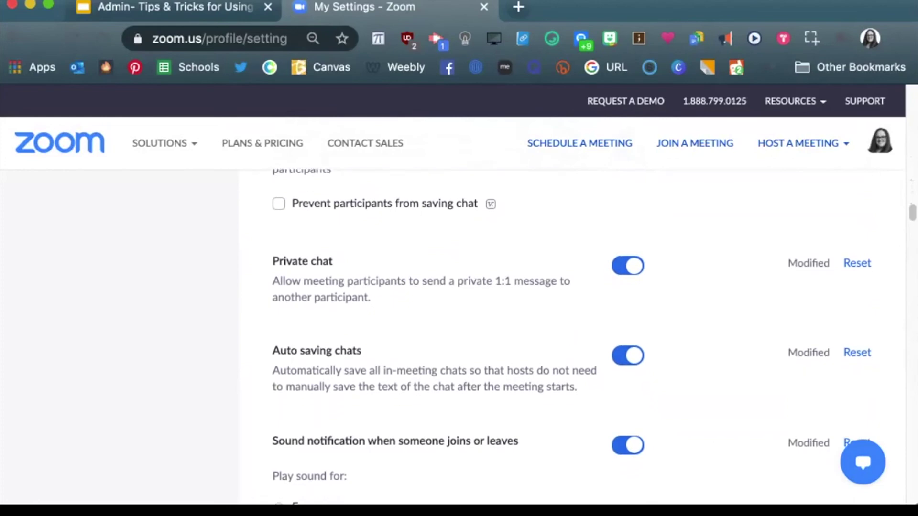
scroll(571, 332, "down", 4)
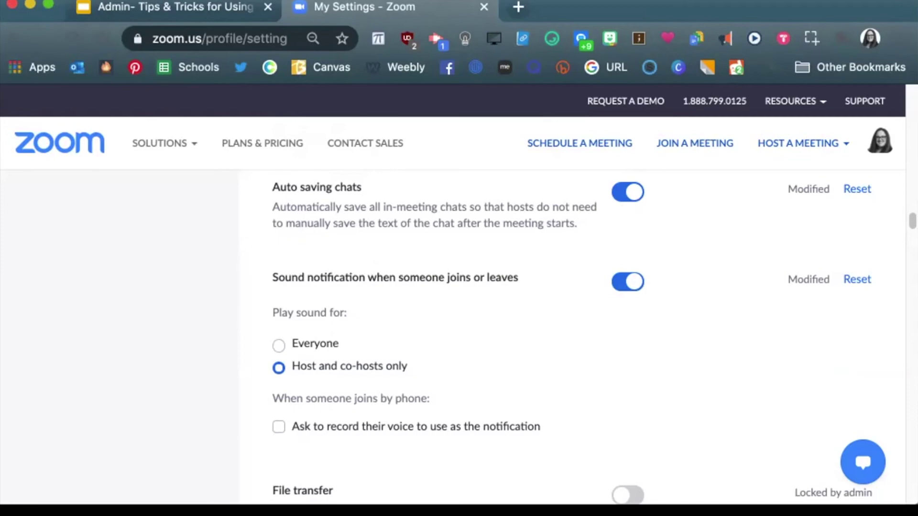
scroll(572, 323, "down", 3)
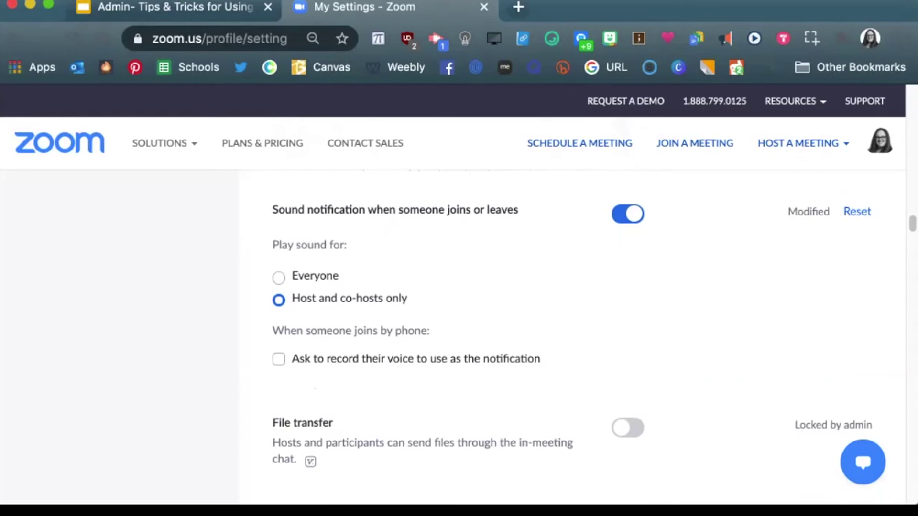
scroll(572, 327, "down", 10)
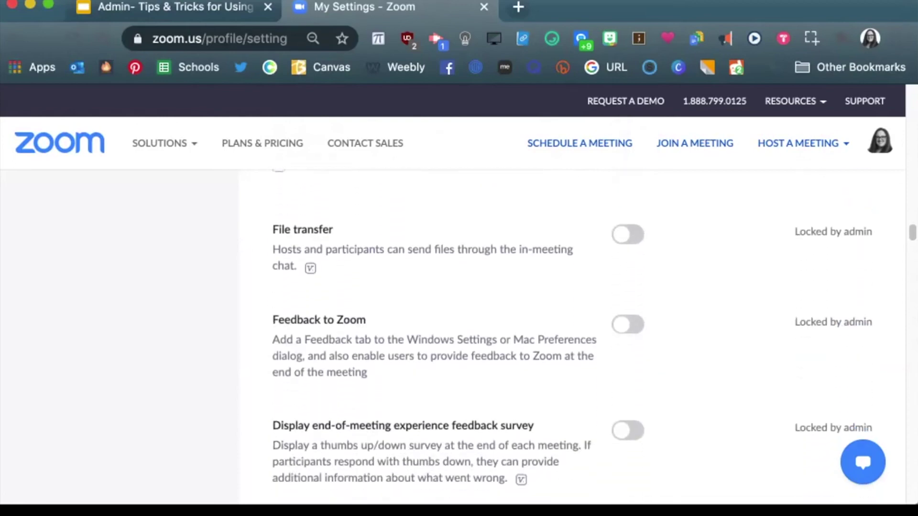
- Review the in-meeting settings for co-hosts, polling, the meeting control toolbar, screen sharing, annotation and whiteboard
scroll(571, 337, "down", 5)
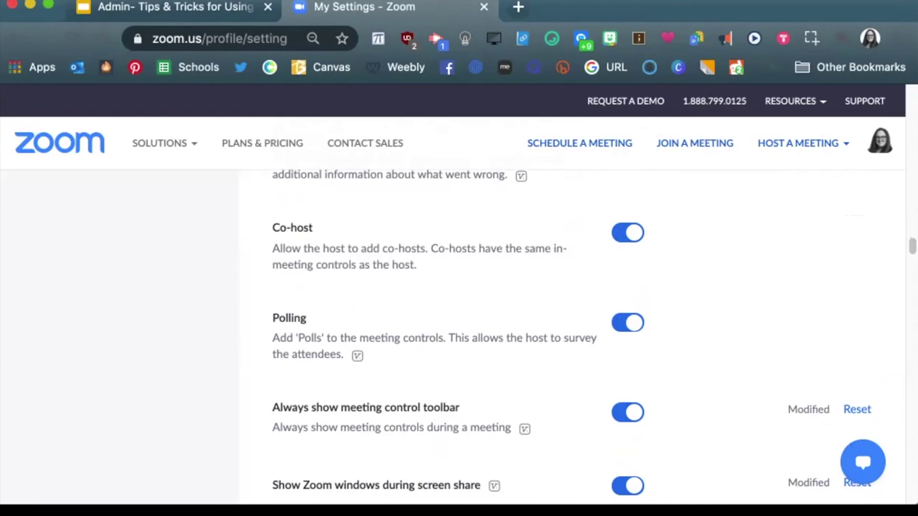
scroll(572, 337, "down", 2)
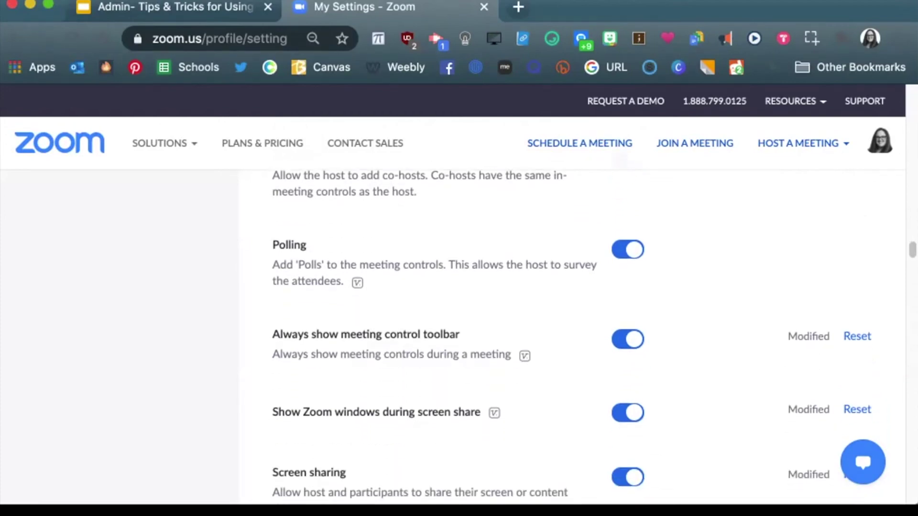
scroll(571, 334, "down", 3)
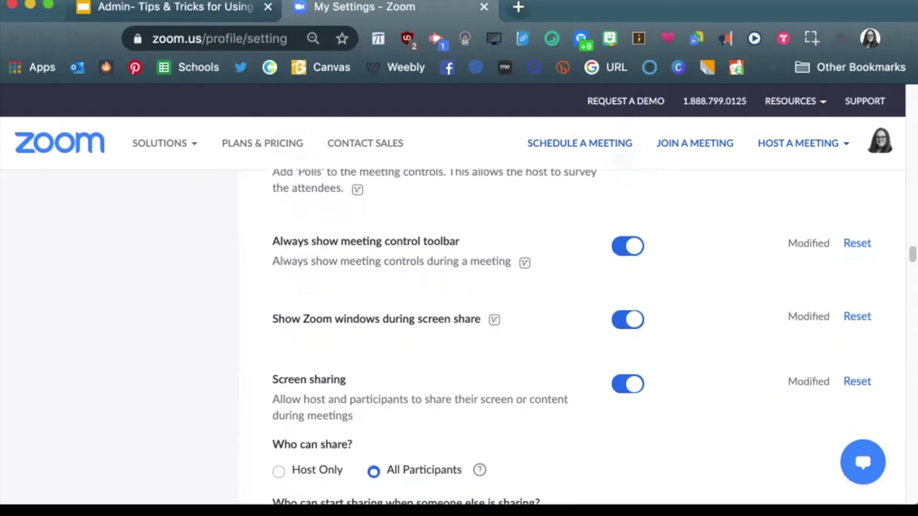
scroll(571, 337, "down", 5)
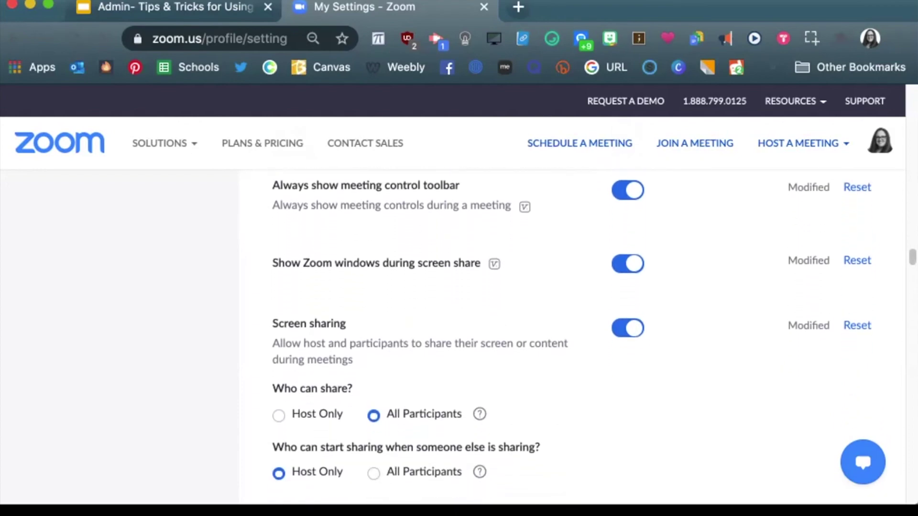
scroll(571, 337, "down", 2)
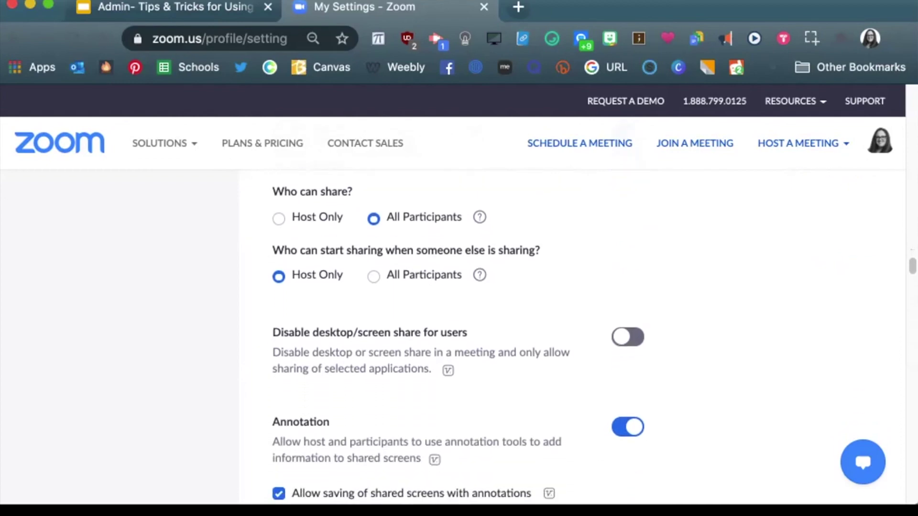
scroll(458, 337, "down", 4)
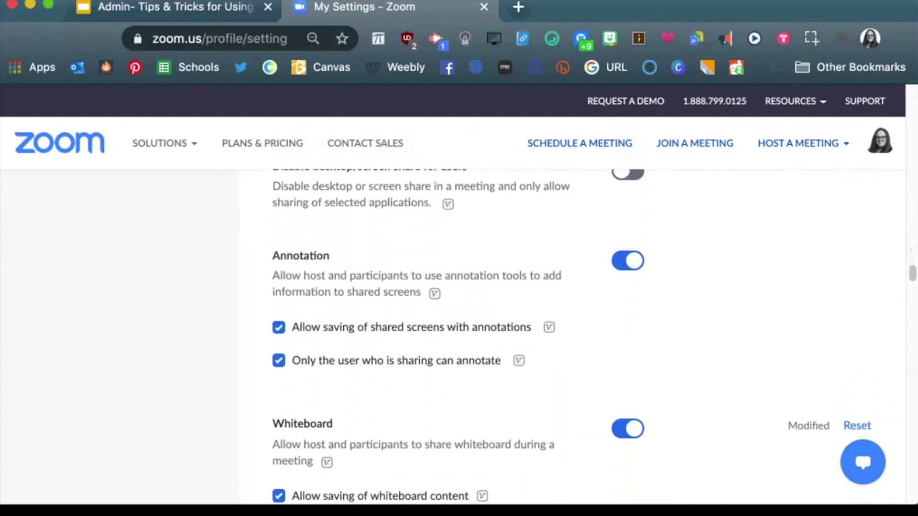
scroll(571, 337, "down", 1)
scroll(571, 337, "down", 1)
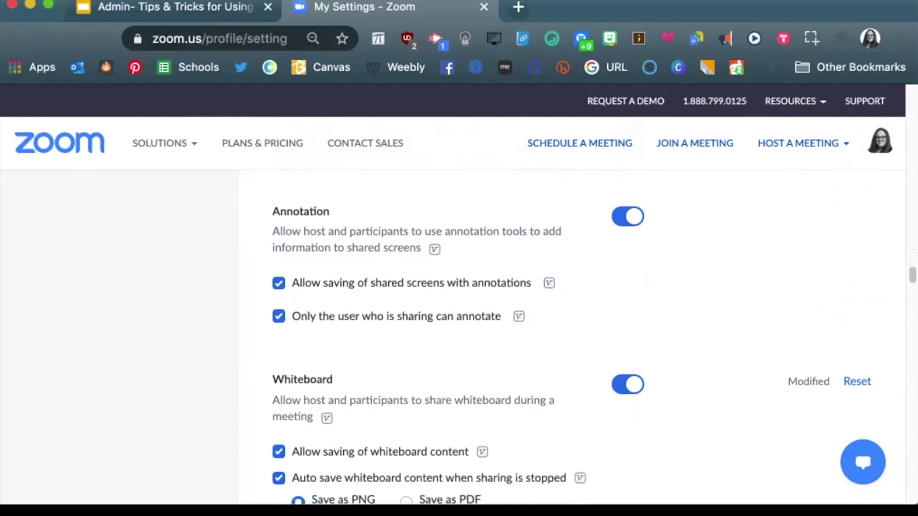
scroll(571, 337, "down", 4)
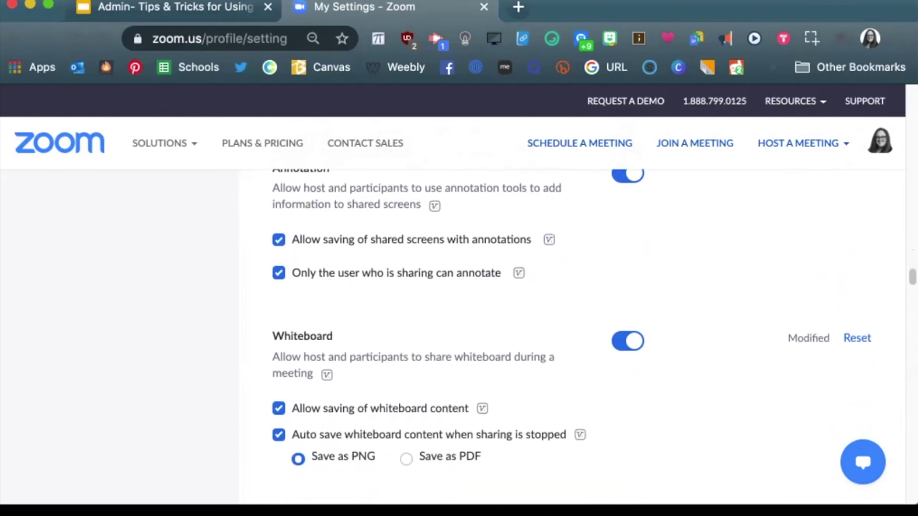
- Review the in-meeting settings for remote control, nonverbal feedback, meeting reactions, rejoining, participant renaming and profile pictures
scroll(572, 337, "down", 7)
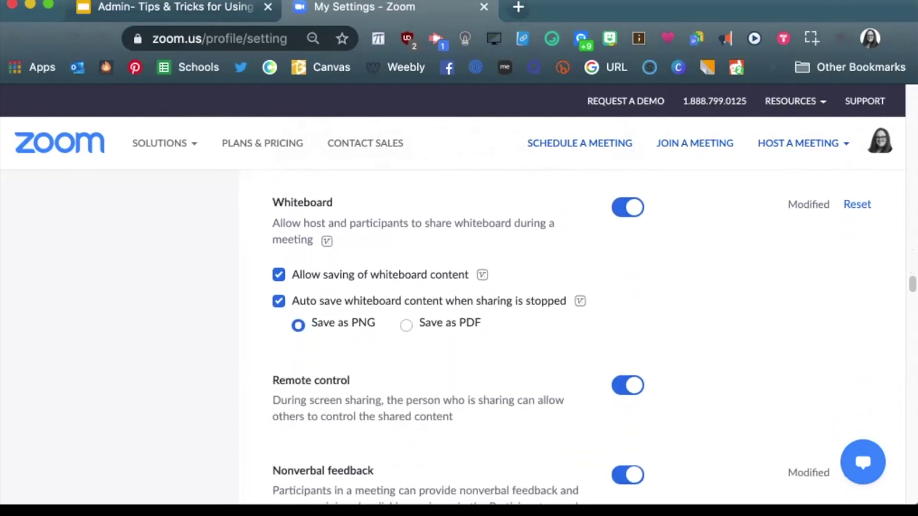
scroll(571, 337, "down", 4)
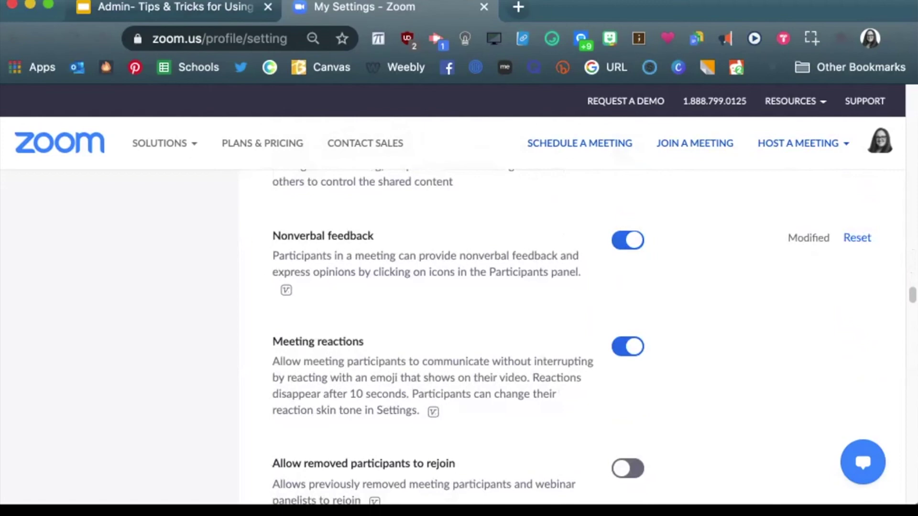
scroll(571, 337, "down", 3)
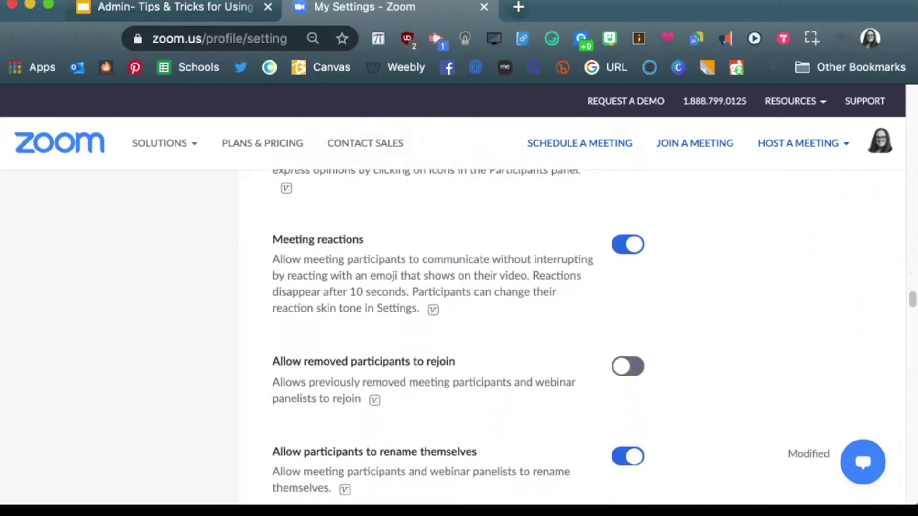
scroll(571, 337, "down", 1)
scroll(571, 337, "down", 1)
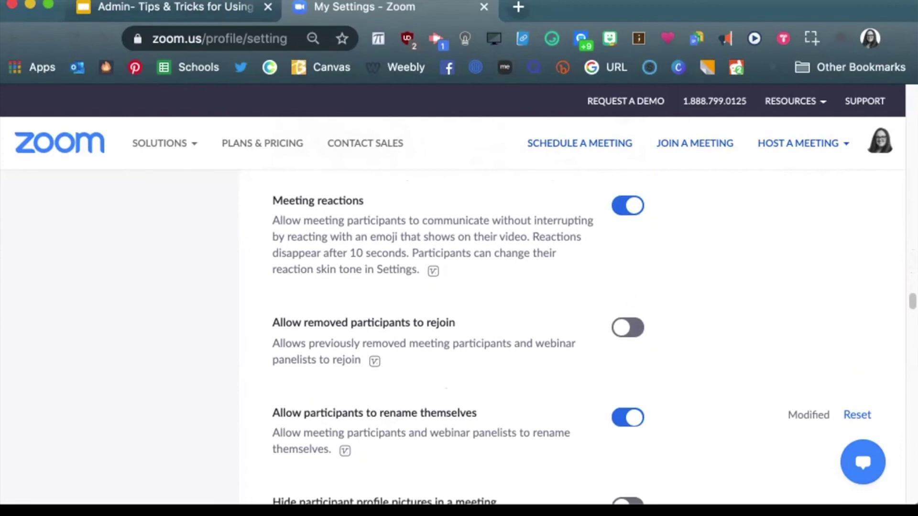
scroll(571, 337, "down", 2)
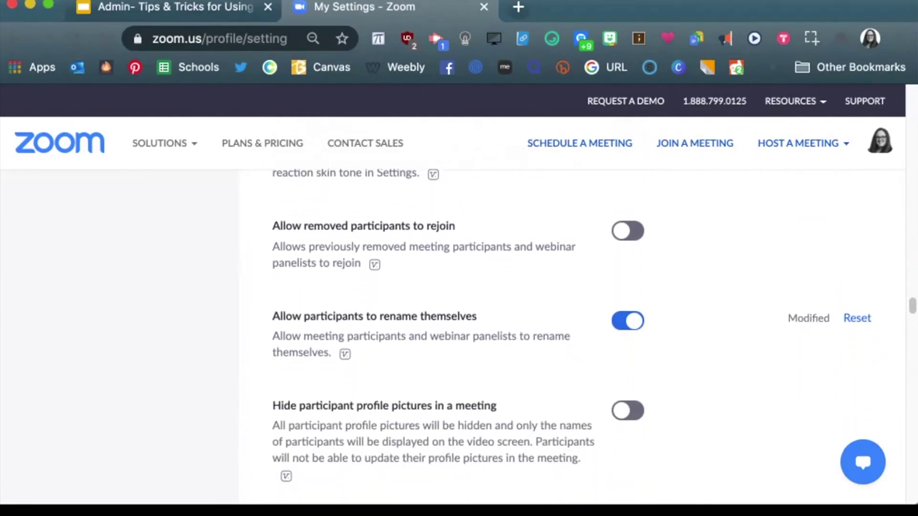
- Review the In Meeting (Advanced) settings for reporting participants, breakout rooms, closed captioning, camera control, virtual backgrounds, guest identification and email invites
scroll(572, 337, "down", 8)
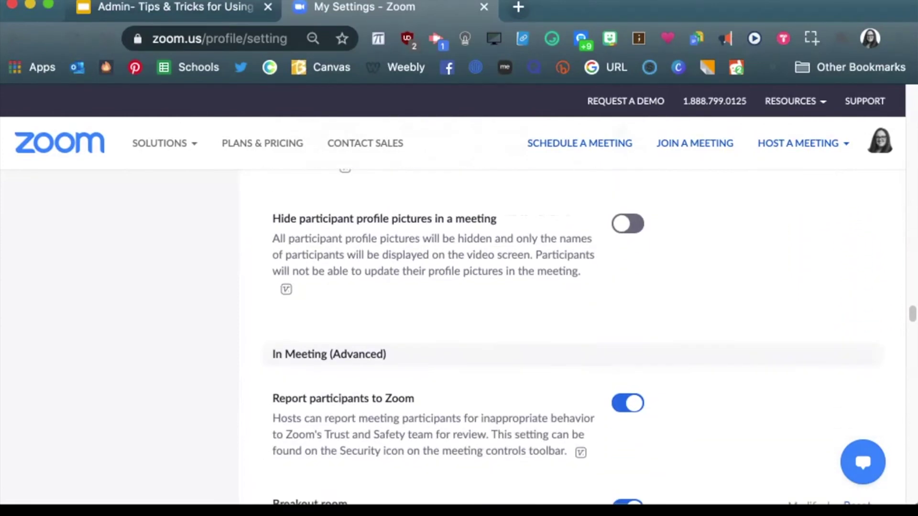
scroll(571, 337, "down", 5)
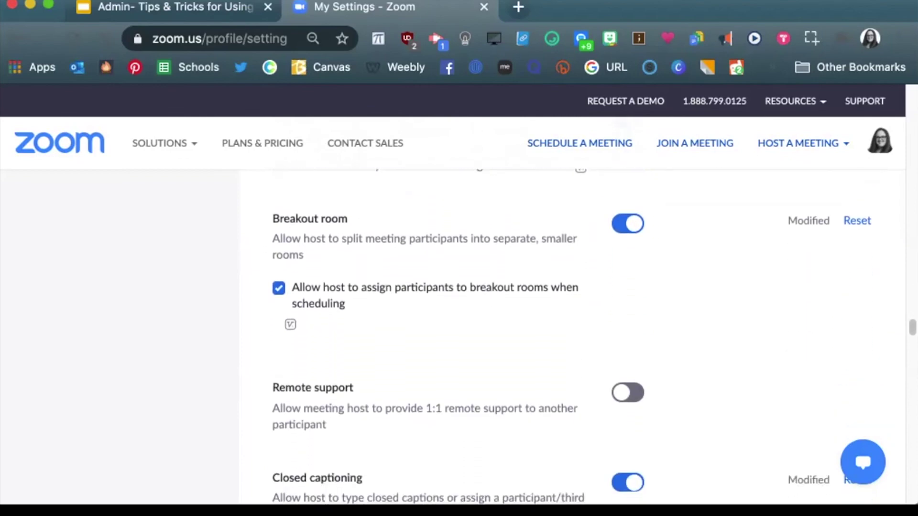
scroll(571, 337, "down", 8)
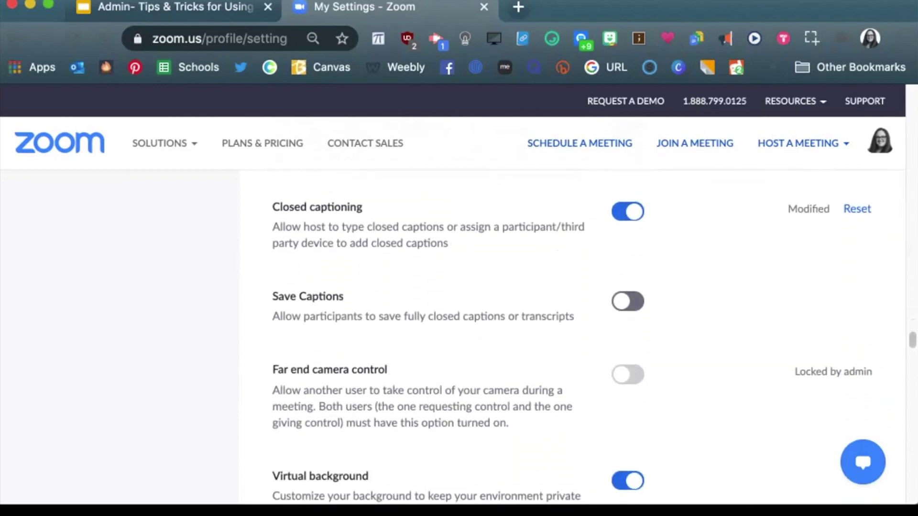
scroll(572, 338, "down", 6)
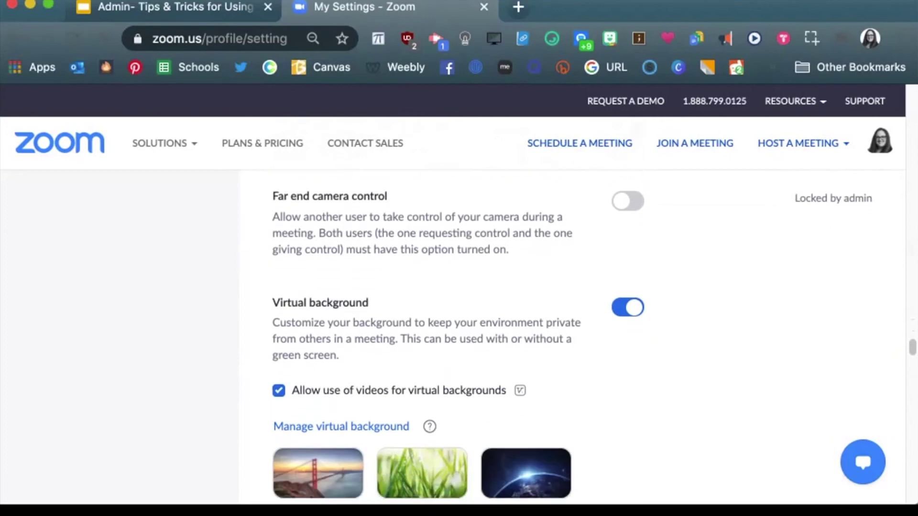
scroll(571, 338, "down", 14)
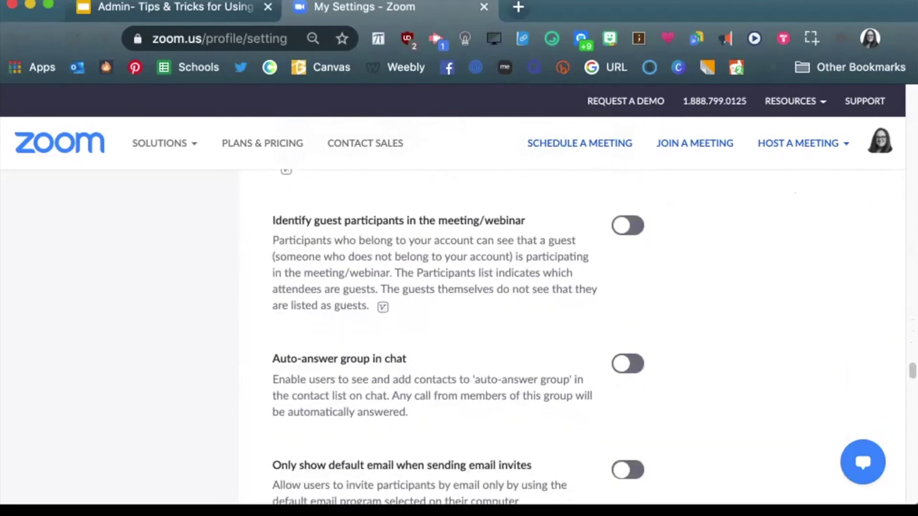
scroll(458, 336, "down", 5)
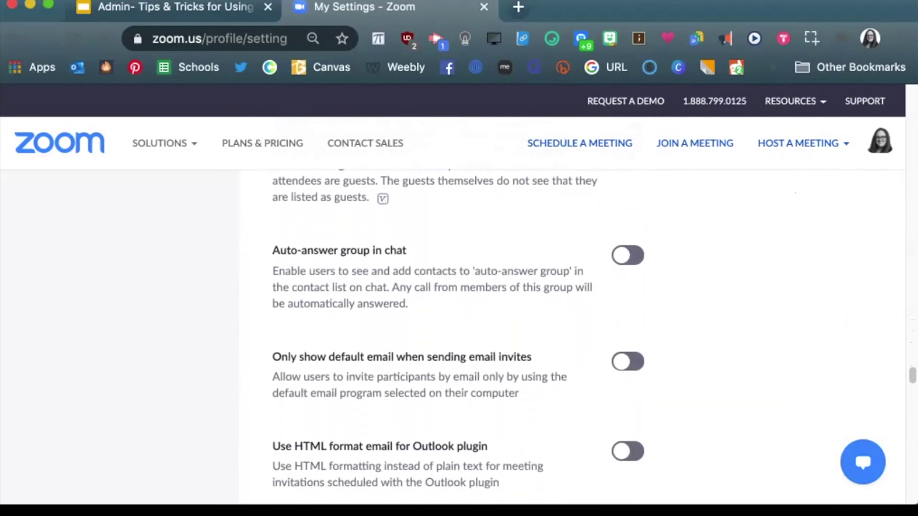
scroll(458, 336, "down", 8)
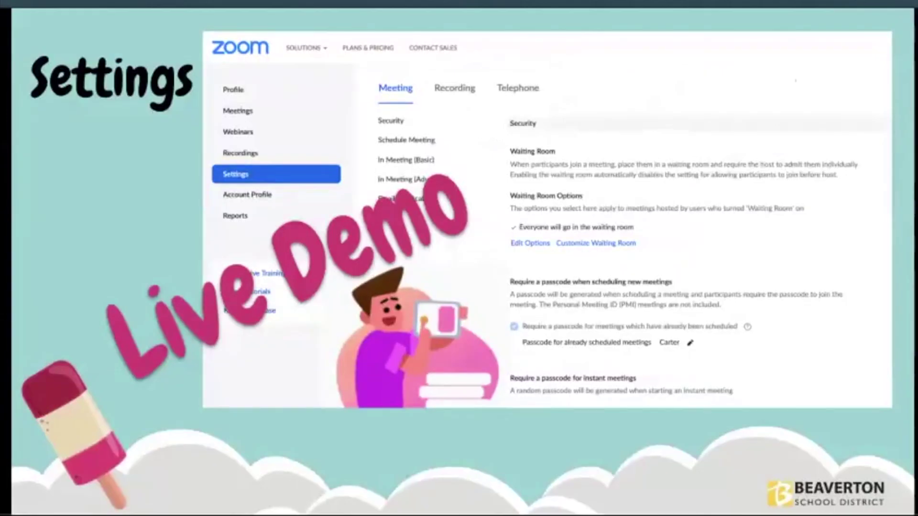
- In the Google Slides presentation, advance from the Settings slide to slide 22 on sharing presentations to students
mouse_move(46, 463)
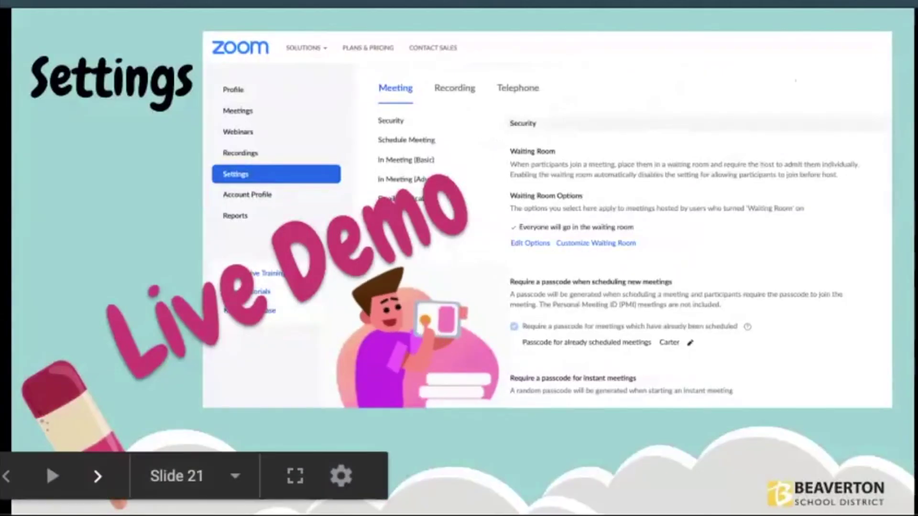
left_click(98, 477)
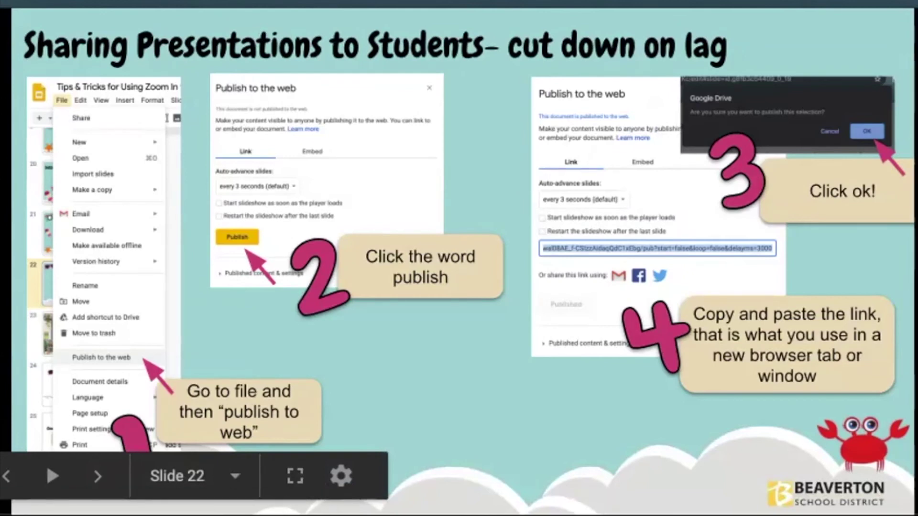